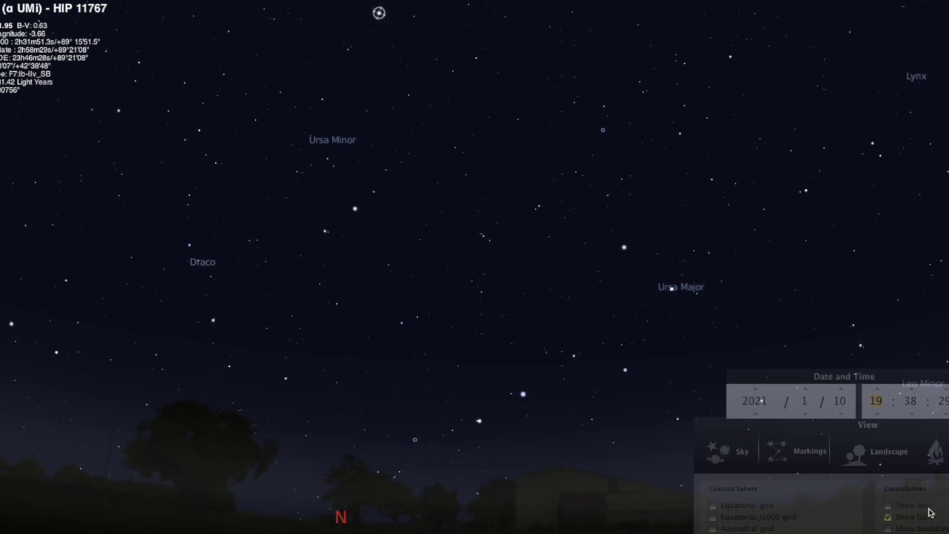
Turn on the constellation lines with the View window's Show lines option.
click(888, 507)
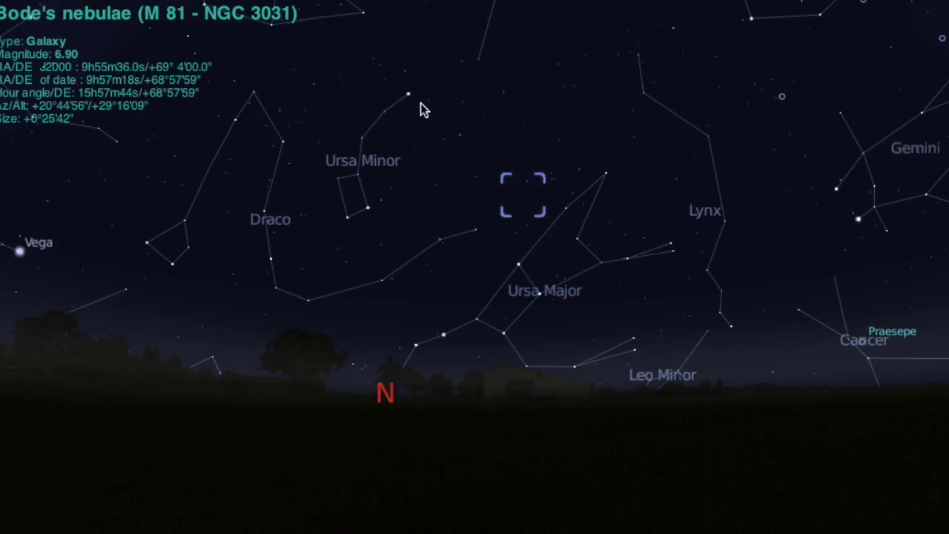
Select galaxy NGC 3077, then zoom in and pan over to Bode's nebulae.
click(523, 199)
scroll(524, 204, down, 3)
scroll(523, 204, up, 3)
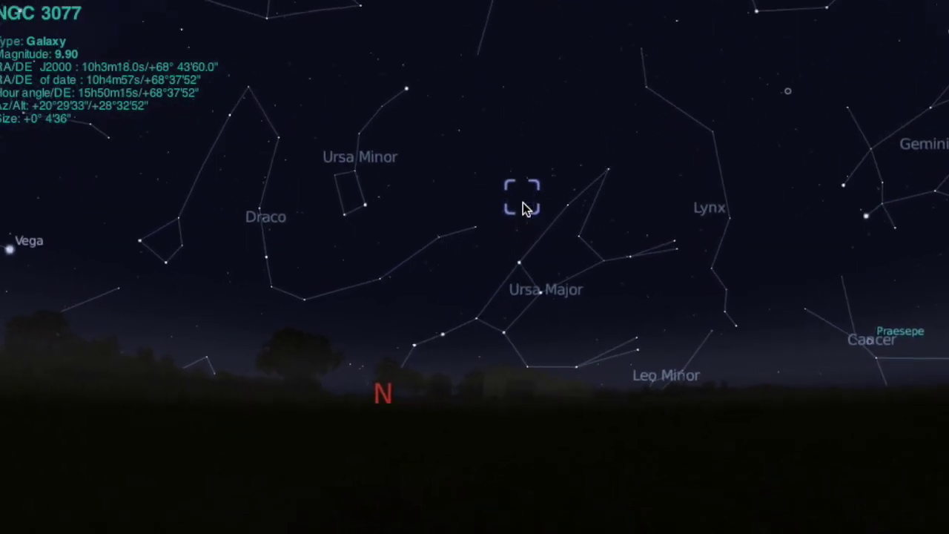
scroll(522, 204, up, 3)
drag(518, 169, 428, 351)
scroll(428, 350, up, 4)
scroll(423, 384, up, 3)
drag(423, 378, 593, 441)
scroll(582, 397, up, 6)
drag(498, 95, 496, 277)
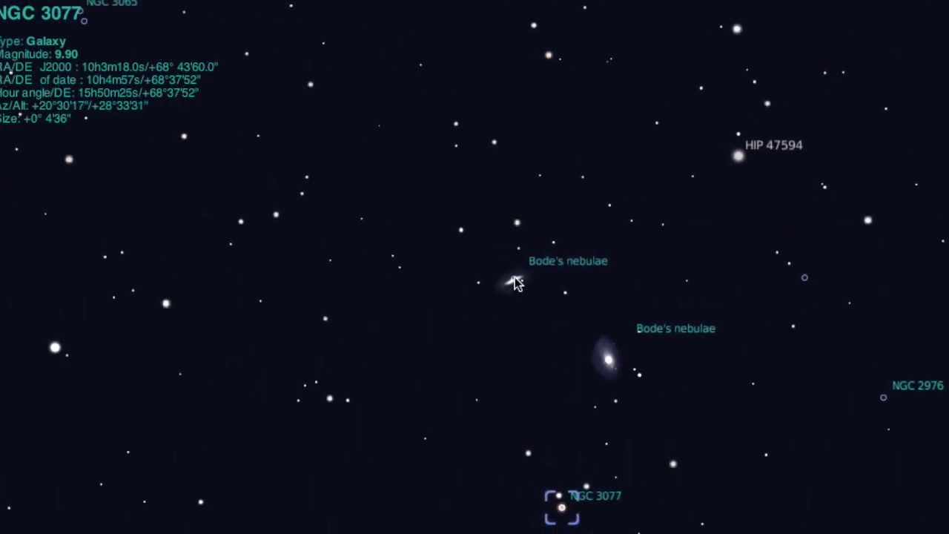
Select M82, then the larger galaxy M81 (NGC 3031), and zoom back out.
click(517, 282)
scroll(500, 337, up, 4)
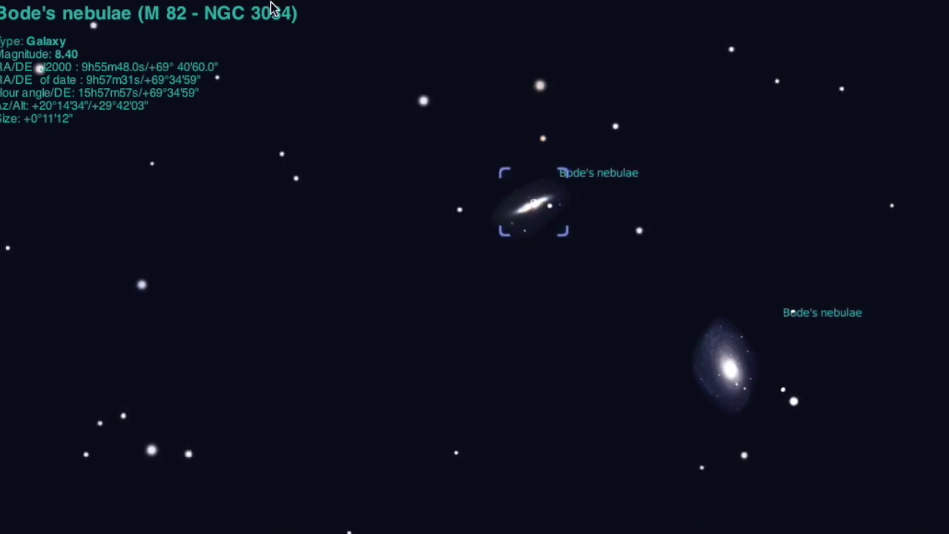
click(734, 372)
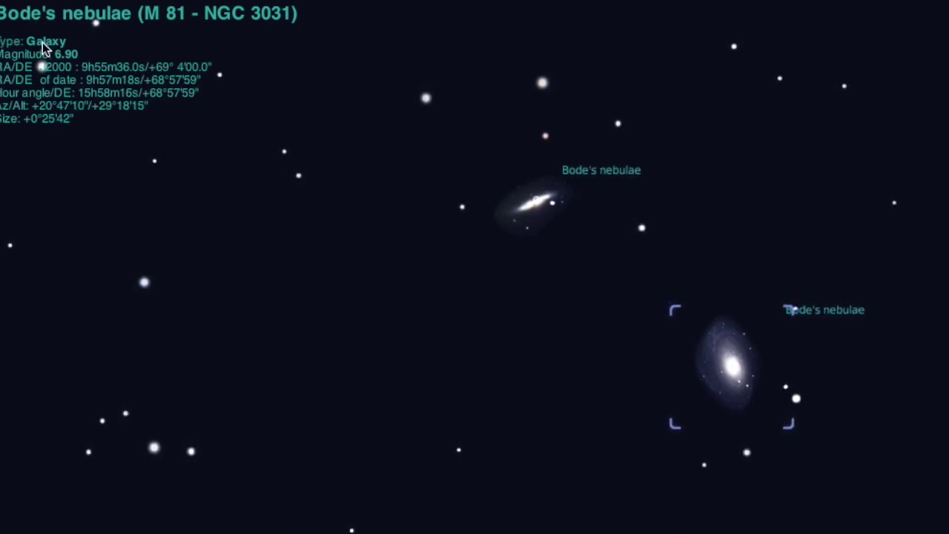
scroll(430, 418, down, 2)
scroll(434, 415, down, 5)
scroll(434, 416, down, 3)
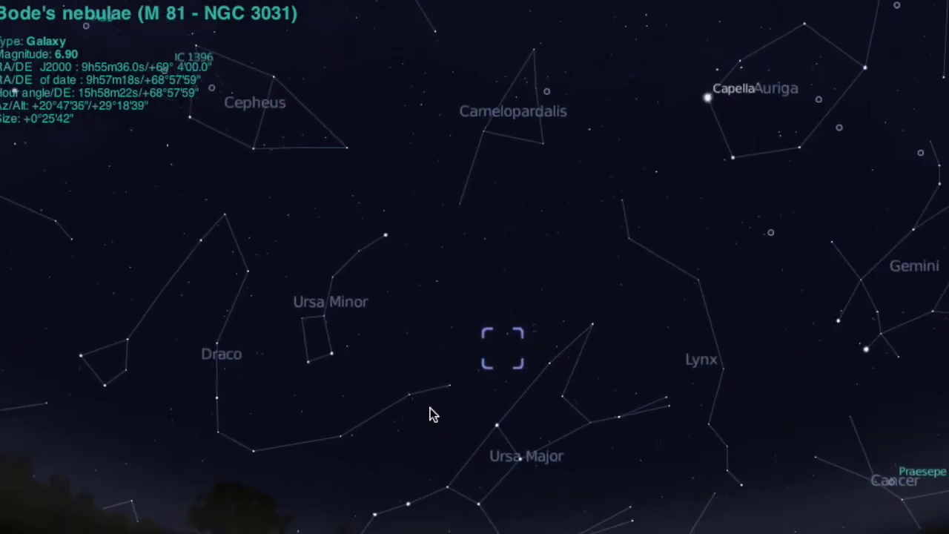
scroll(434, 415, down, 2)
scroll(434, 415, up, 1)
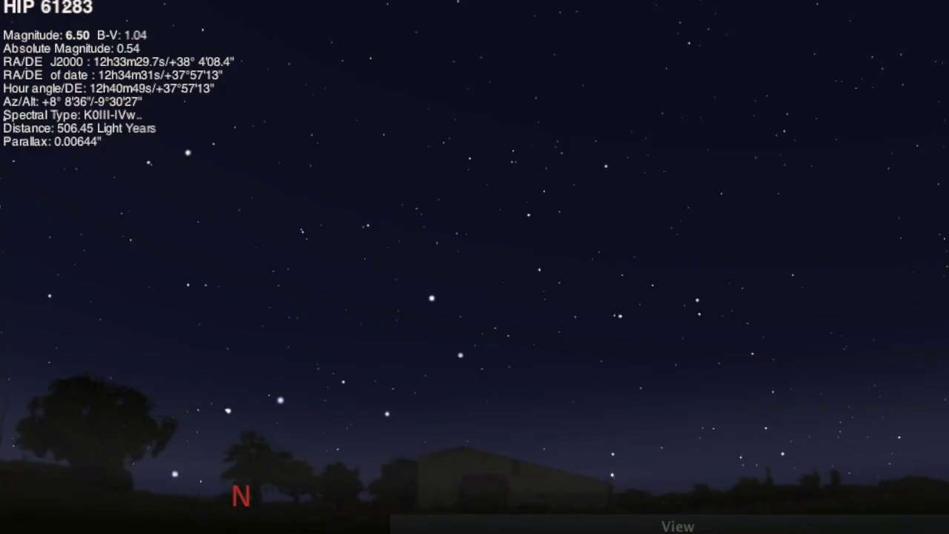
Toggle constellation lines on and off with C, then select Mizar (ζ UMa) in the Big Dipper's handle.
key(c)
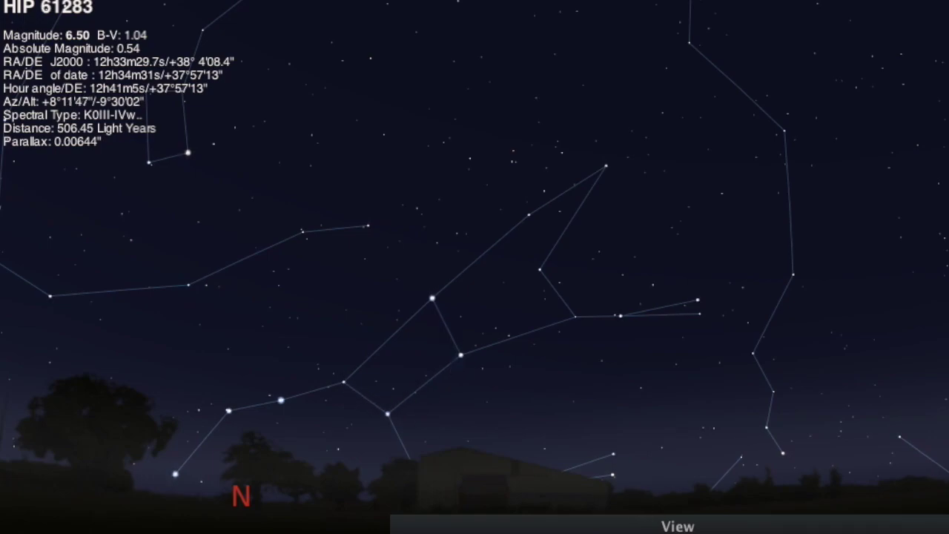
key(c)
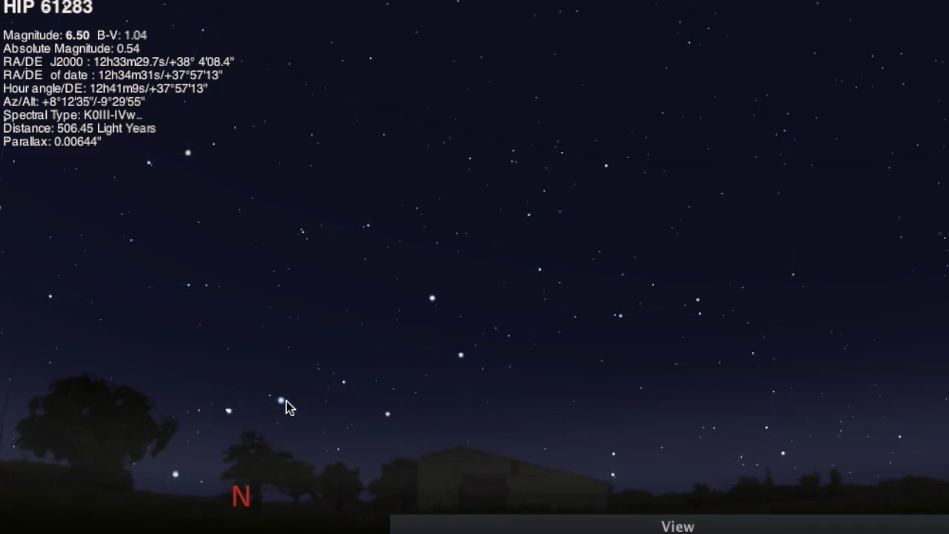
click(229, 412)
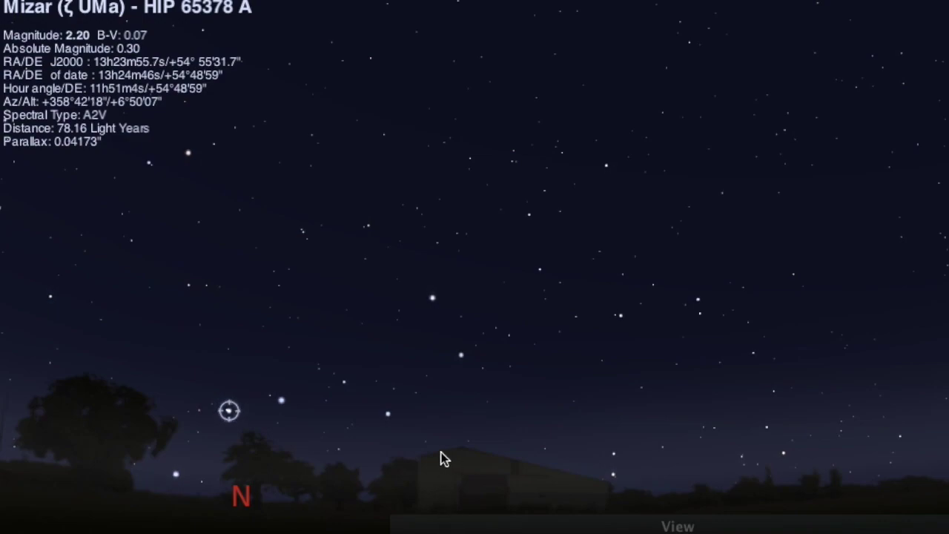
Zoom in on Mizar, select its companion Alcor (HIP 65477), then zoom back out.
key(Left)
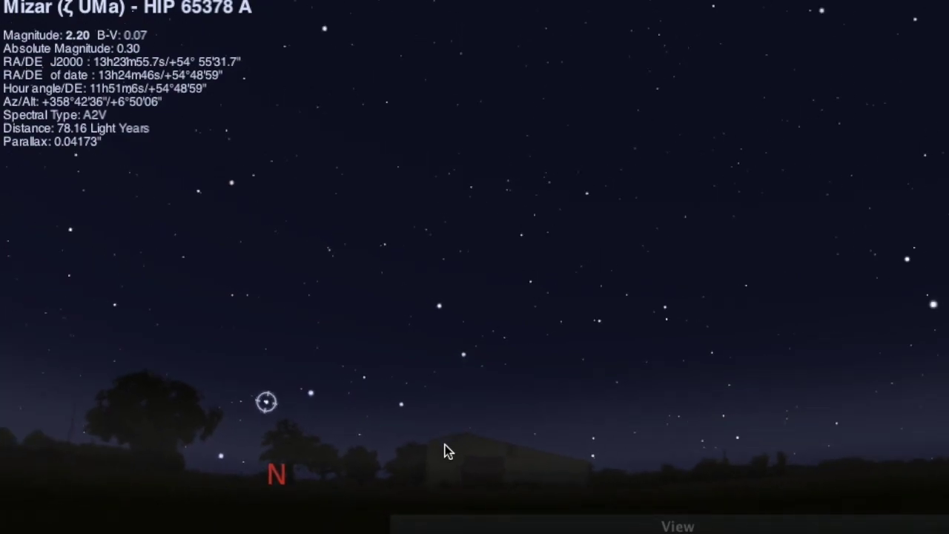
key(Right)
key(Up)
drag(393, 439, 689, 373)
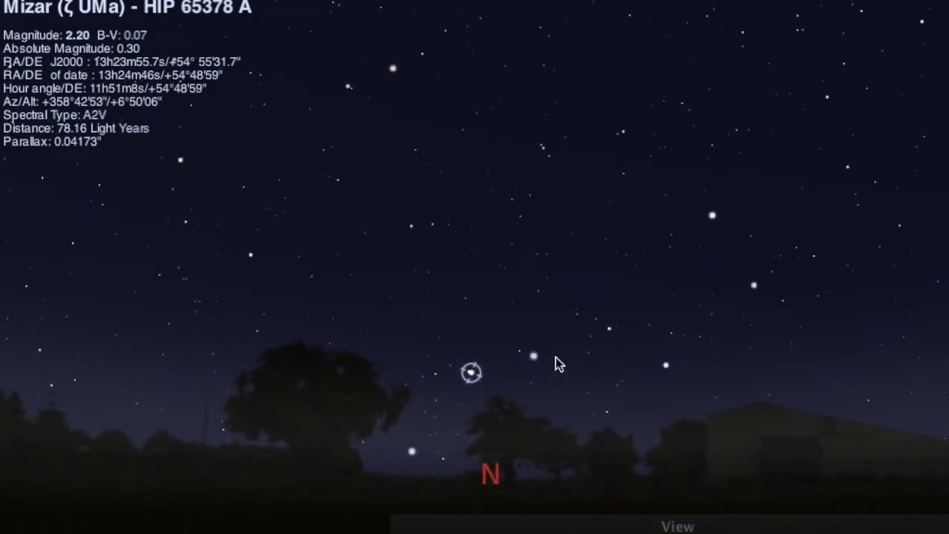
scroll(555, 361, up, 3)
scroll(555, 366, up, 5)
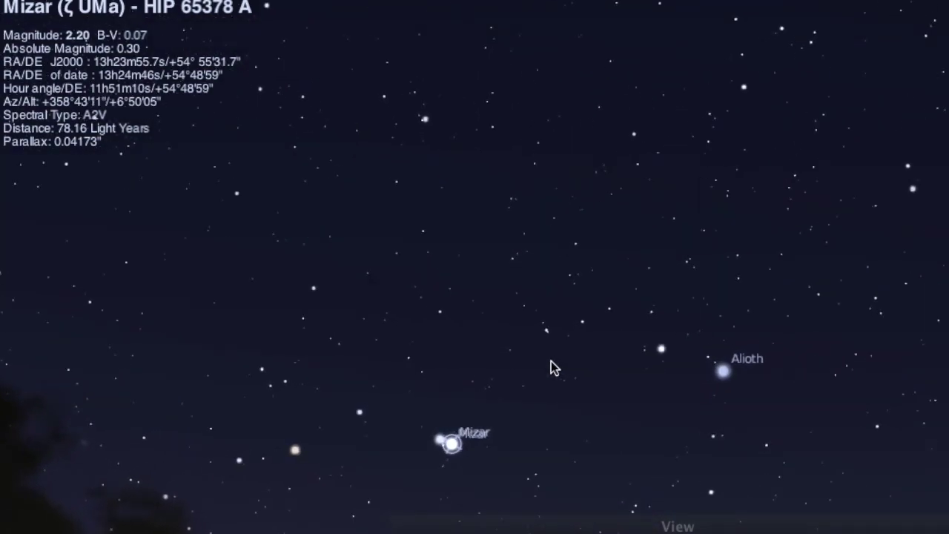
drag(551, 368, 541, 216)
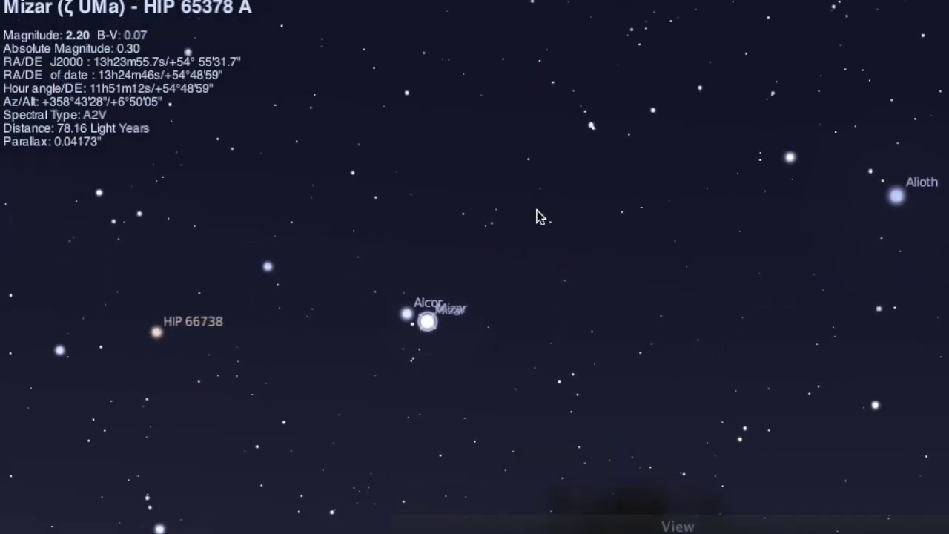
scroll(534, 237, up, 2)
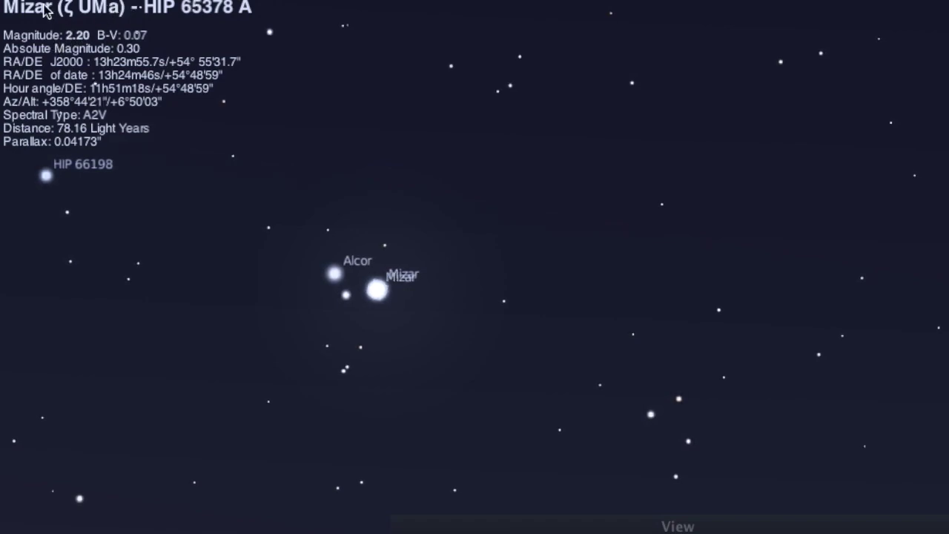
click(335, 273)
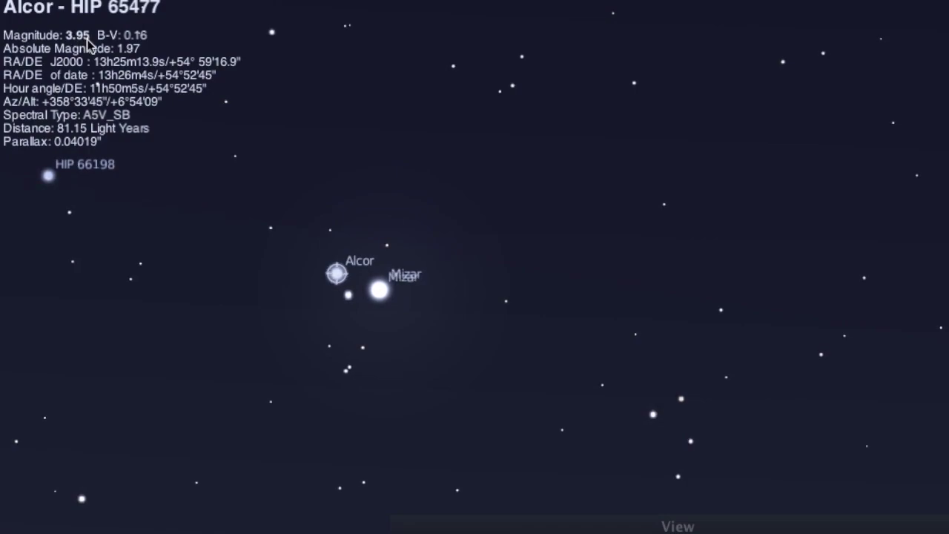
scroll(608, 333, down, 5)
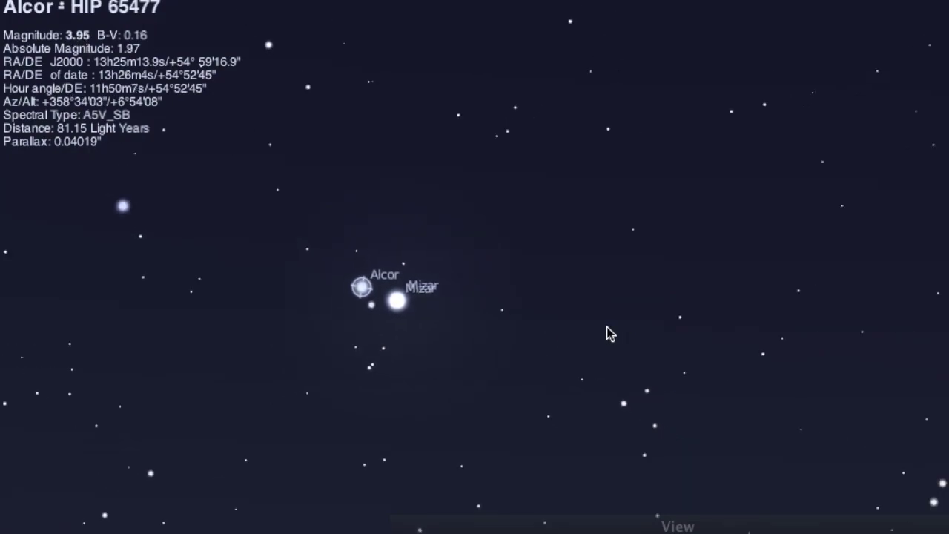
scroll(608, 333, down, 3)
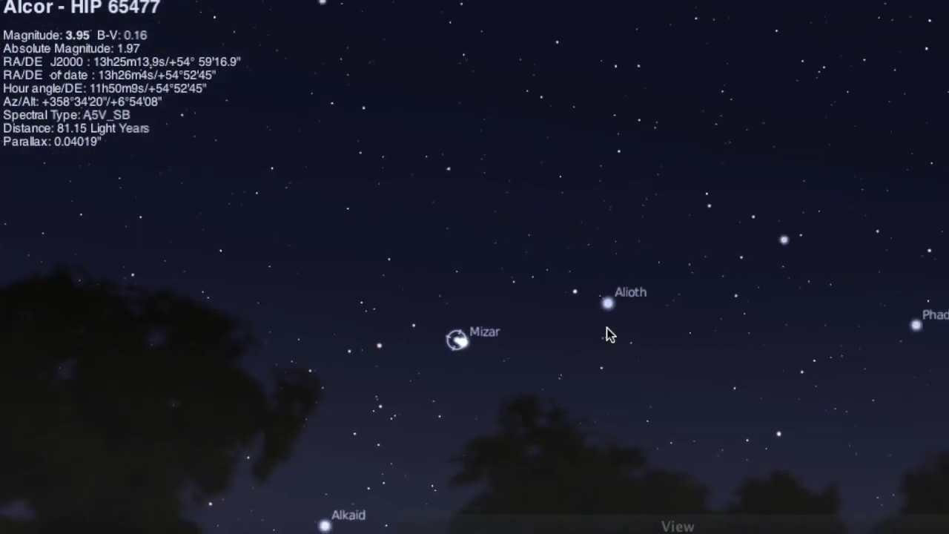
scroll(608, 334, down, 3)
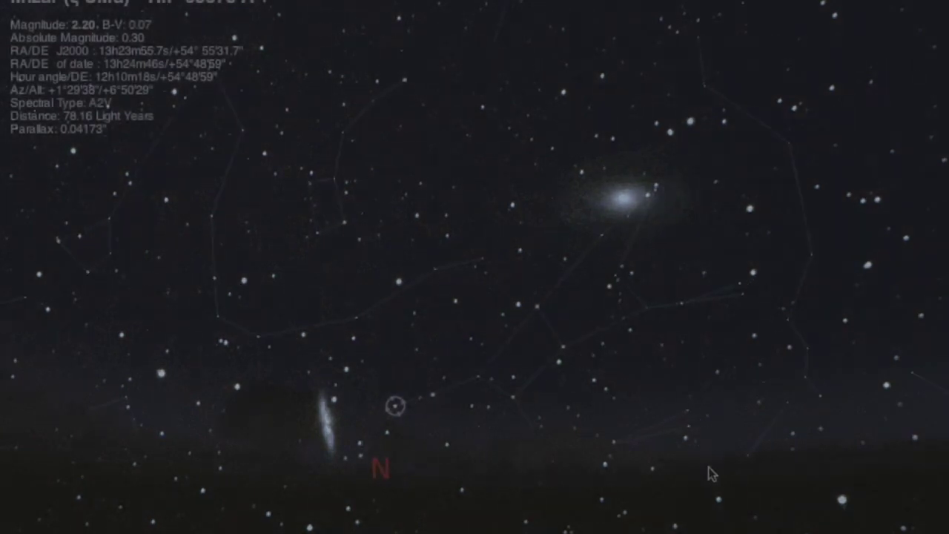
Turn the sky east until Orion, with Betelgeuse and Rigel, is in view.
drag(708, 475, 402, 479)
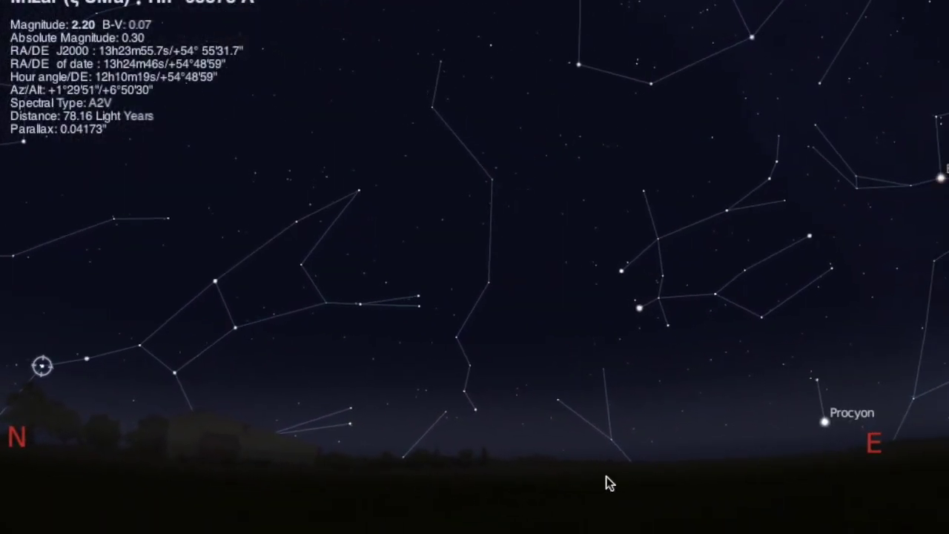
drag(845, 448, 372, 507)
drag(739, 415, 631, 465)
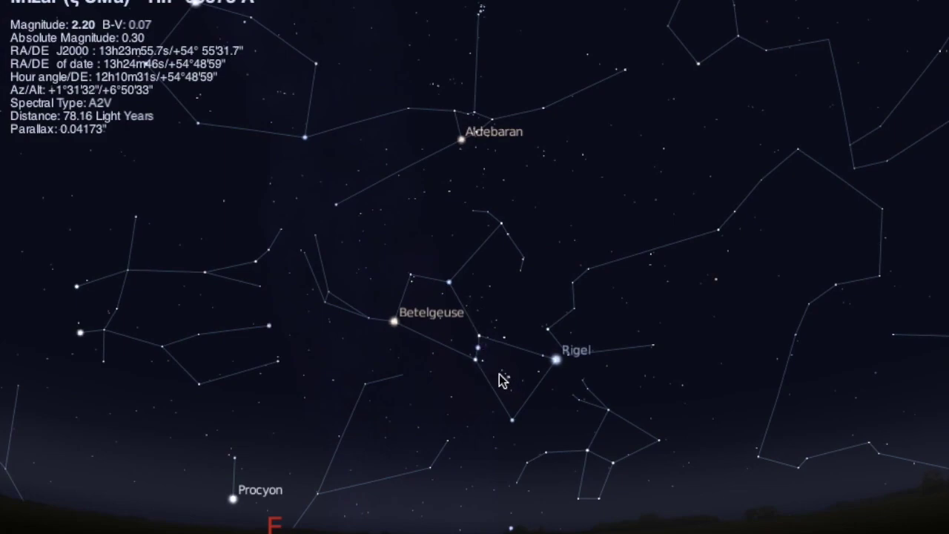
Zoom into Orion's sword until the Orion Nebula (M42) fills the view.
scroll(555, 391, down, 1)
scroll(556, 391, up, 3)
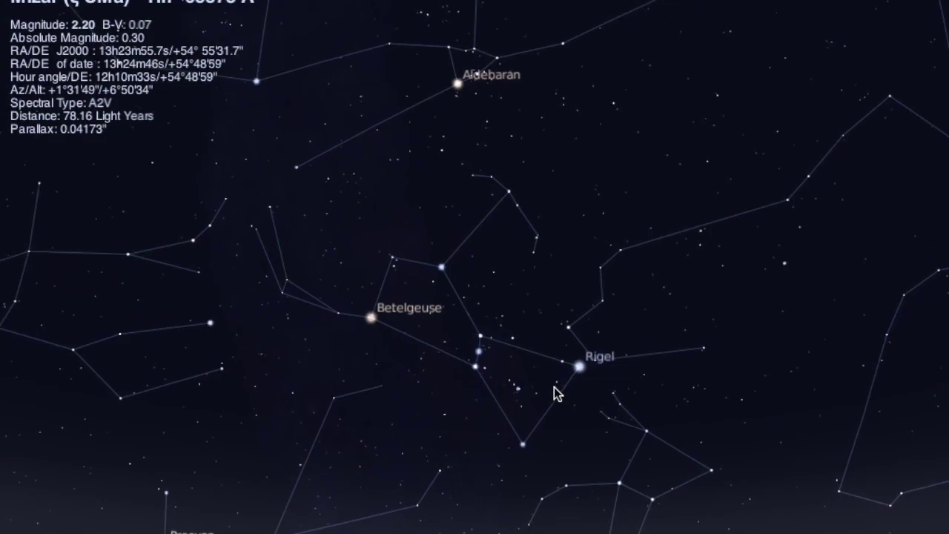
drag(587, 406, 519, 318)
scroll(522, 318, up, 4)
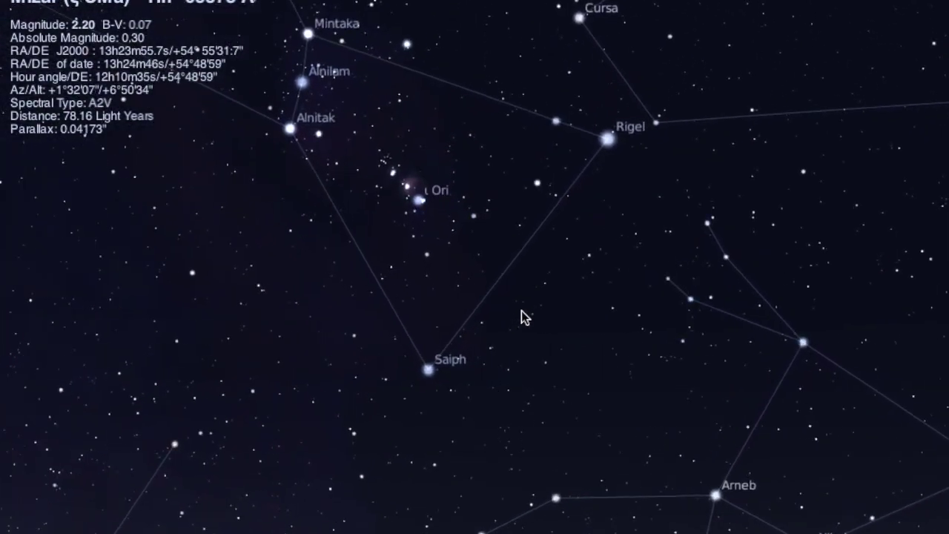
drag(493, 284, 583, 424)
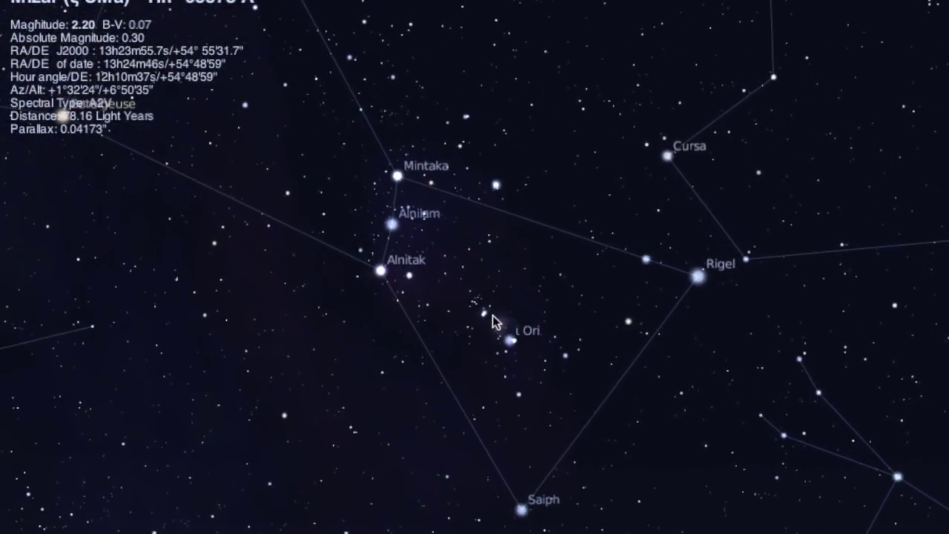
scroll(568, 359, up, 3)
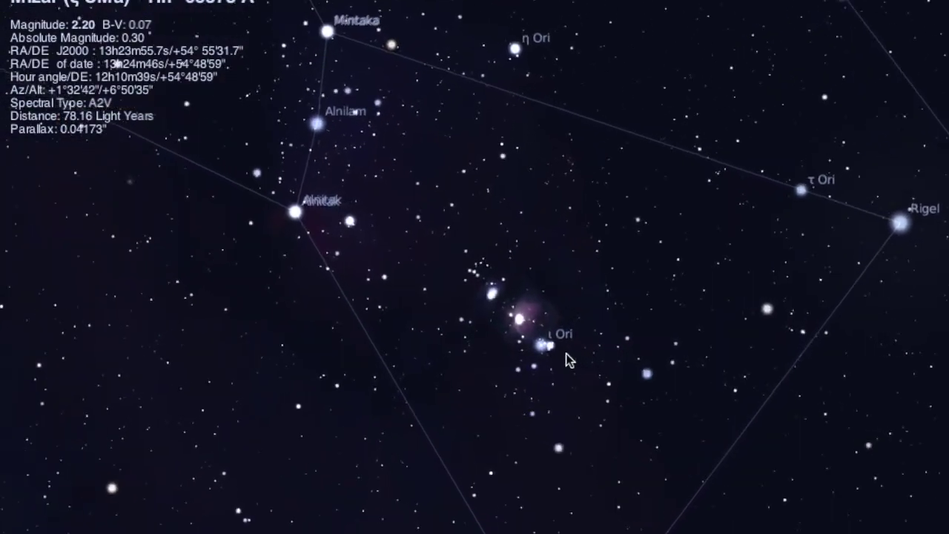
scroll(568, 358, up, 3)
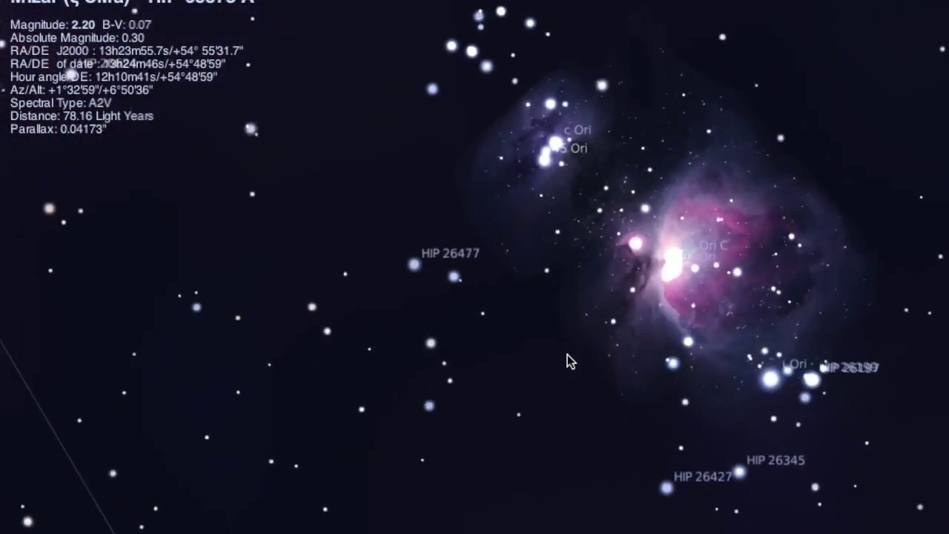
drag(640, 376, 322, 384)
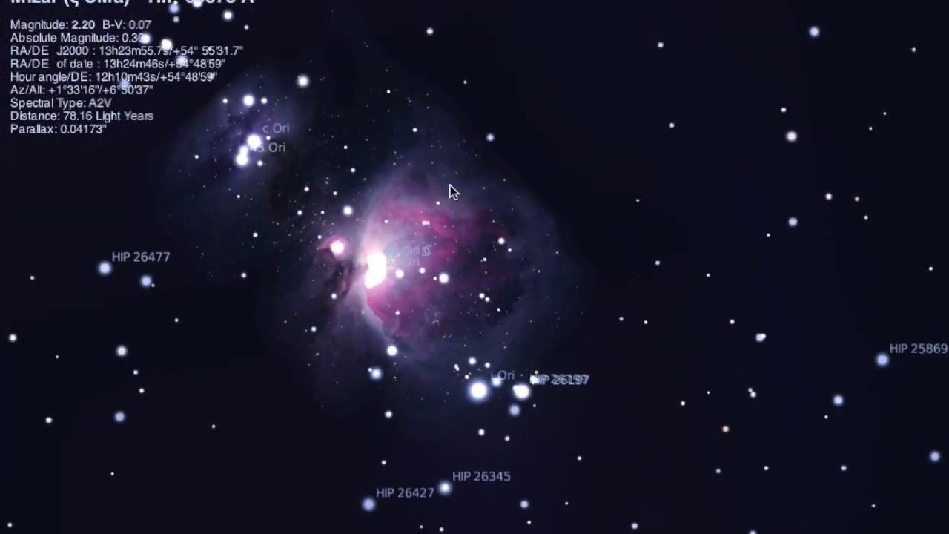